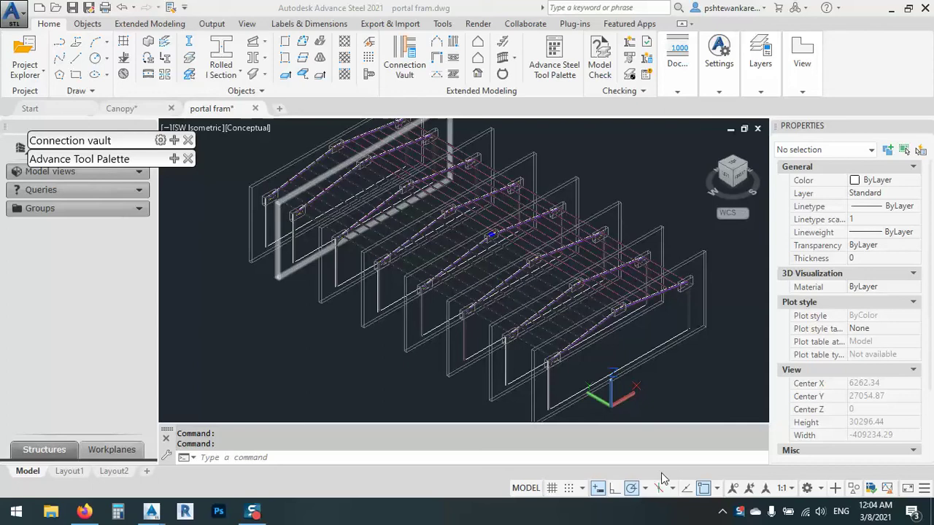
Cancel the Save As dialog, then zoom and pan to reveal another column.
{"action": "left_click", "coordinate": [15, 13]}
{"action": "left_click", "coordinate": [69, 179]}
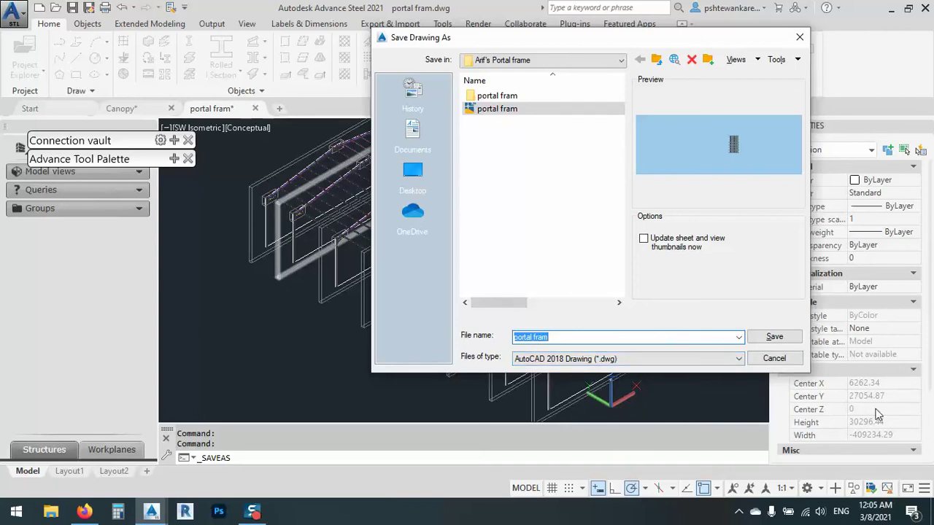
{"action": "left_click", "coordinate": [776, 361]}
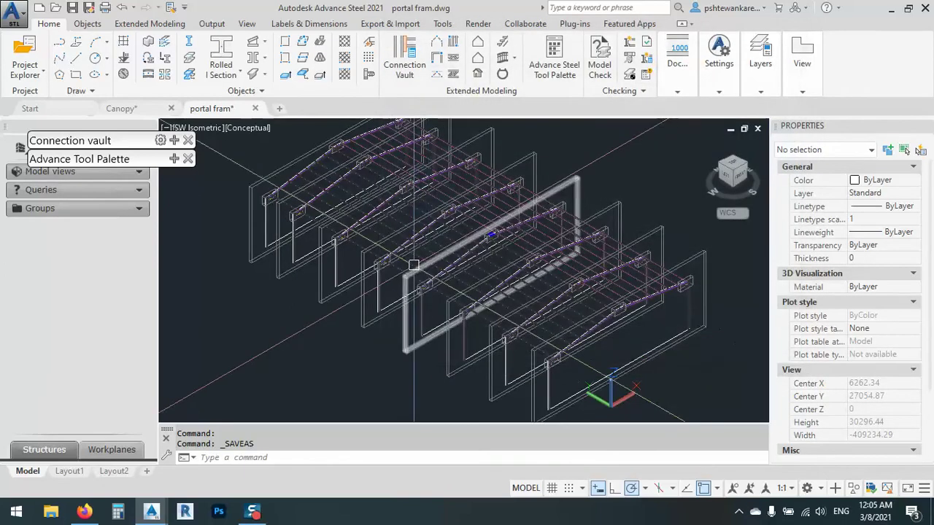
{"action": "scroll", "coordinate": [436, 302], "scroll_direction": "up", "scroll_amount": 6}
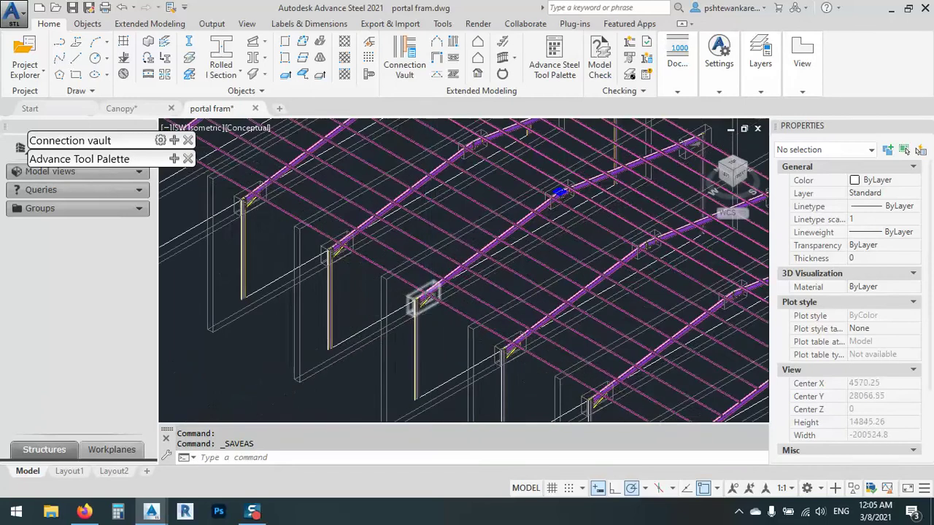
{"action": "middle_click_drag", "start_coordinate": [426, 301], "coordinate": [426, 254]}
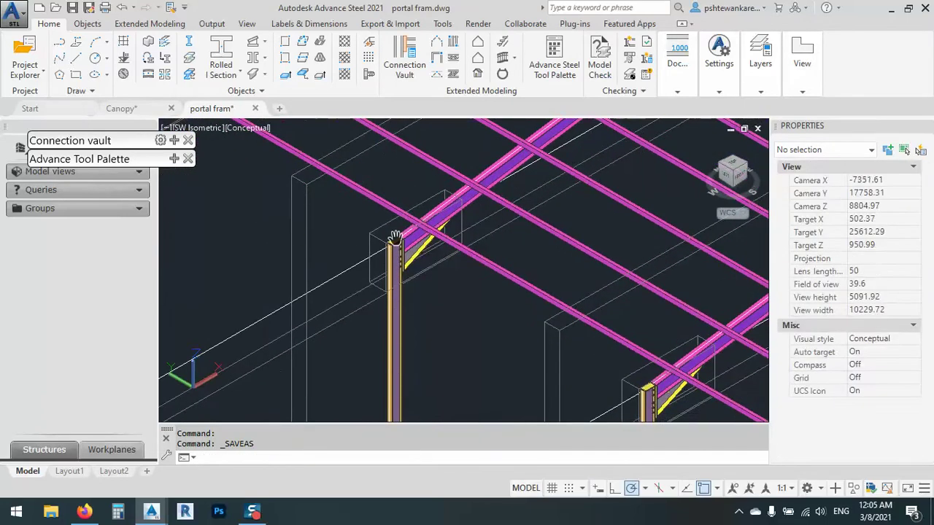
Switch the viewport visual style to Realistic, then to Shaded.
{"action": "left_click", "coordinate": [247, 130]}
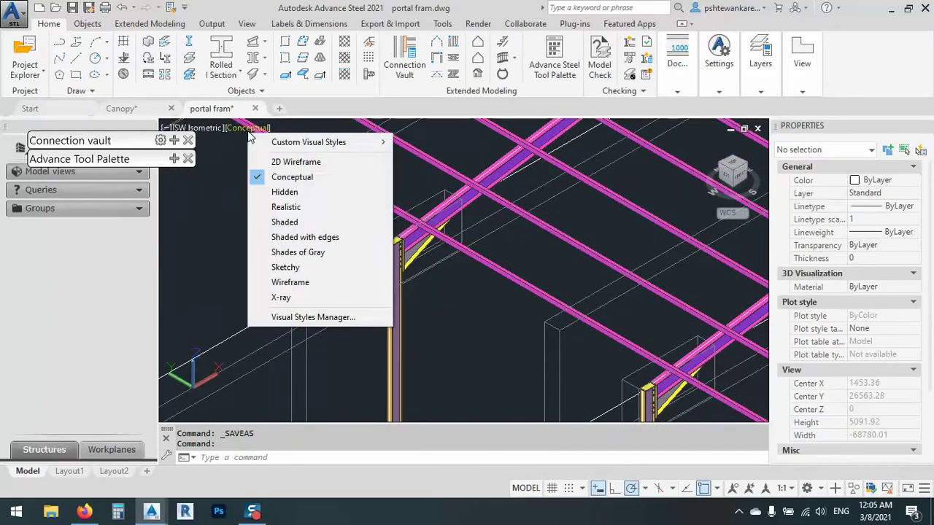
{"action": "left_click", "coordinate": [279, 209]}
{"action": "scroll", "coordinate": [330, 239], "scroll_direction": "down", "scroll_amount": 3}
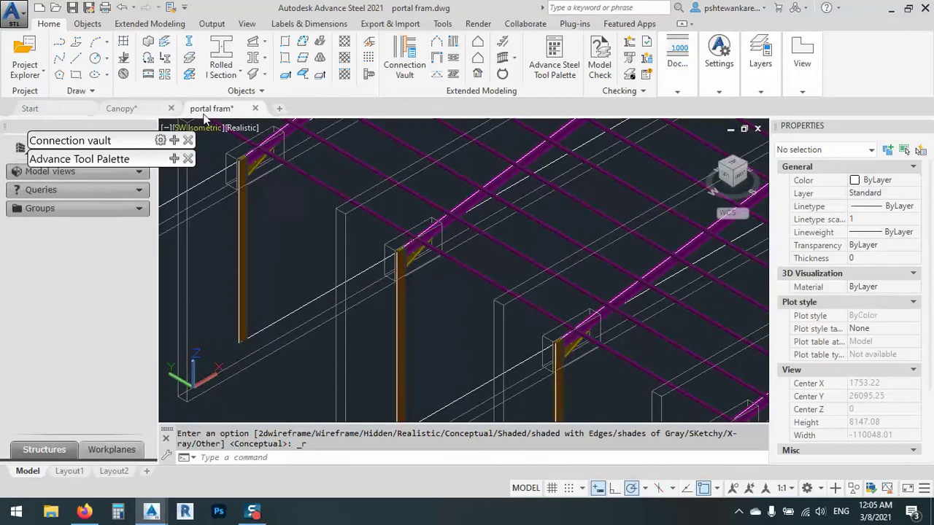
{"action": "left_click", "coordinate": [232, 130]}
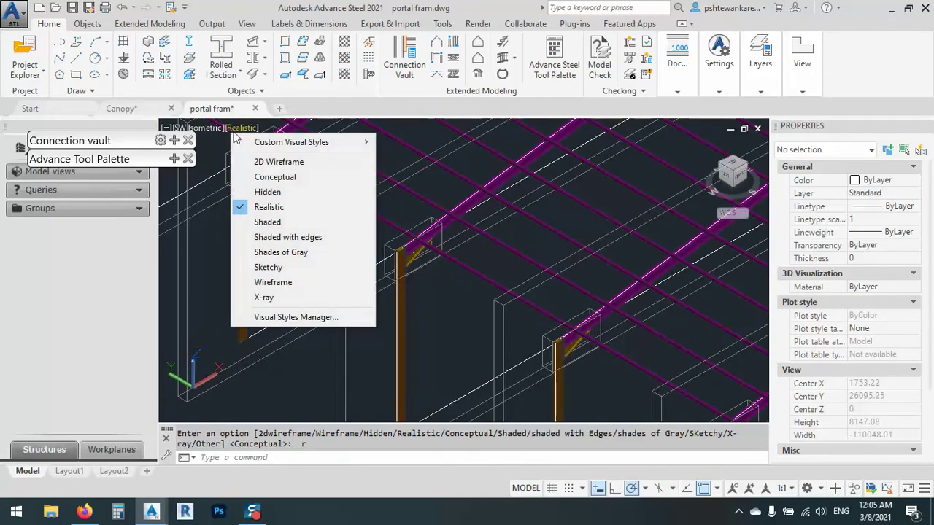
{"action": "left_click", "coordinate": [271, 218]}
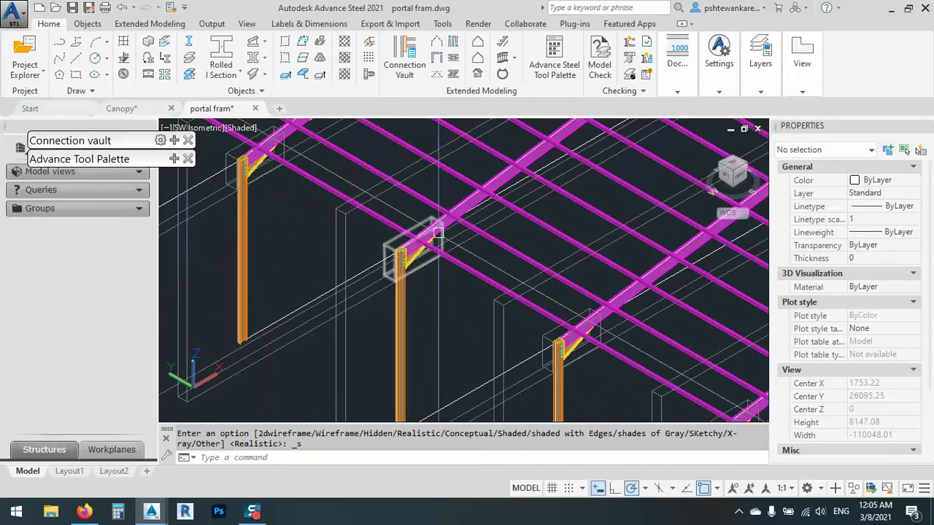
Zoom out and pan until the whole portal frame building is in view.
{"action": "scroll", "coordinate": [645, 286], "scroll_direction": "down", "scroll_amount": 8}
{"action": "middle_click_drag", "start_coordinate": [645, 286], "coordinate": [607, 332]}
{"action": "scroll", "coordinate": [467, 234], "scroll_direction": "down", "scroll_amount": 4}
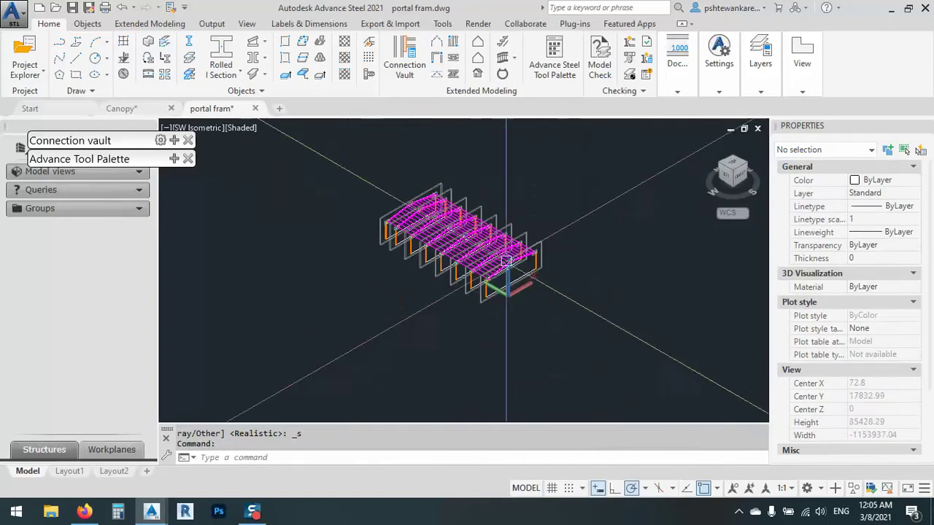
{"action": "left_click", "coordinate": [626, 344]}
Select the entire portal frame model and start an Advance Export to SMLX.
{"action": "left_click", "coordinate": [277, 125]}
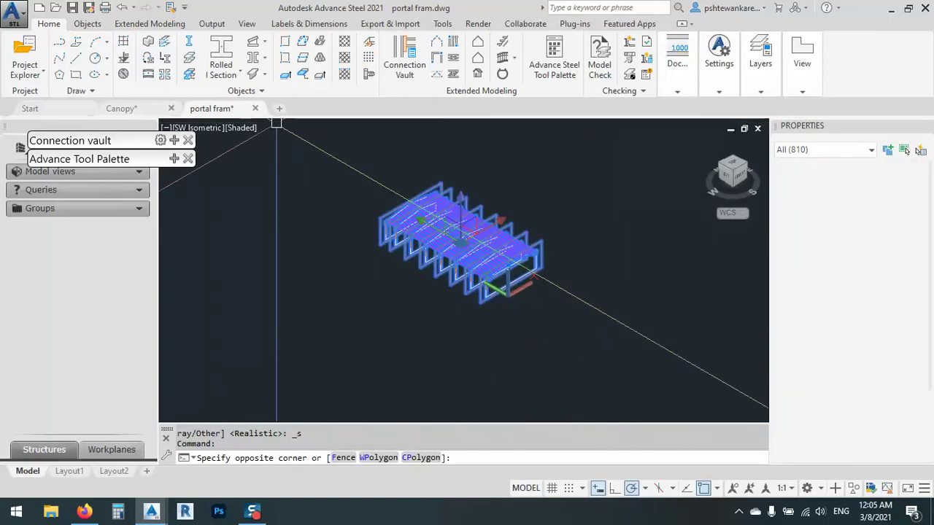
{"action": "left_click", "coordinate": [377, 25]}
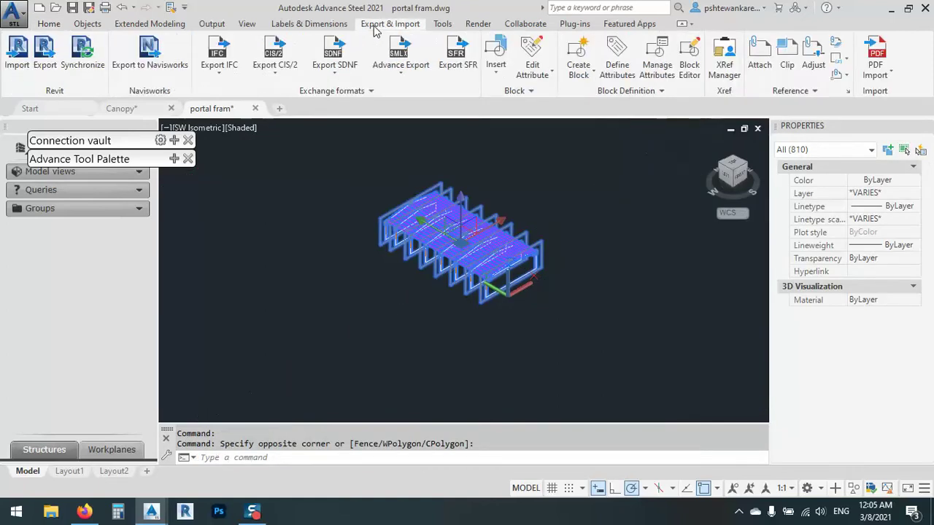
{"action": "left_click", "coordinate": [405, 76]}
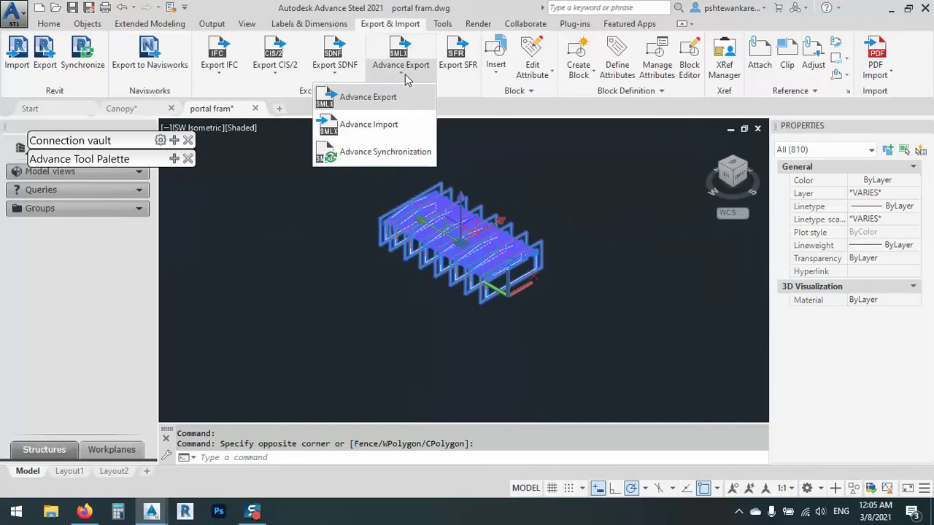
{"action": "left_click", "coordinate": [360, 98]}
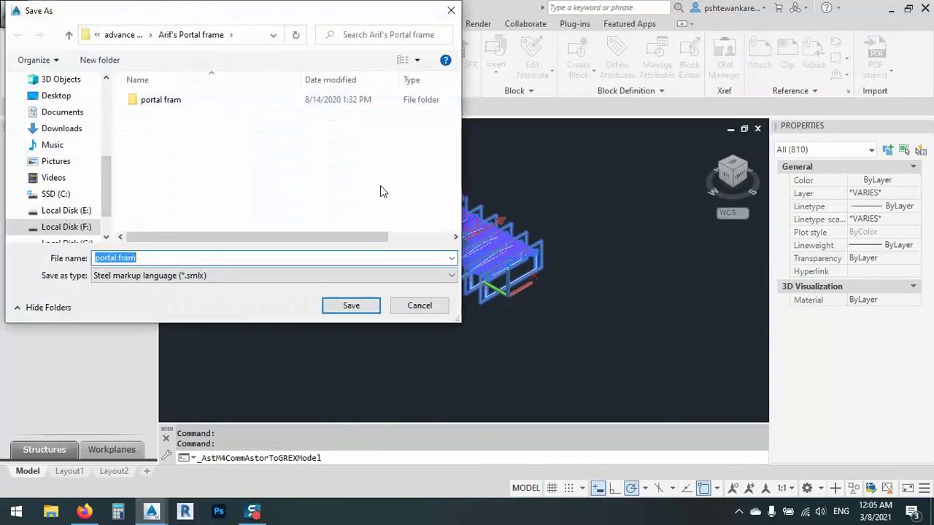
Save the export as portal fram.smlx in a new folder on the Desktop.
{"action": "left_click", "coordinate": [53, 96]}
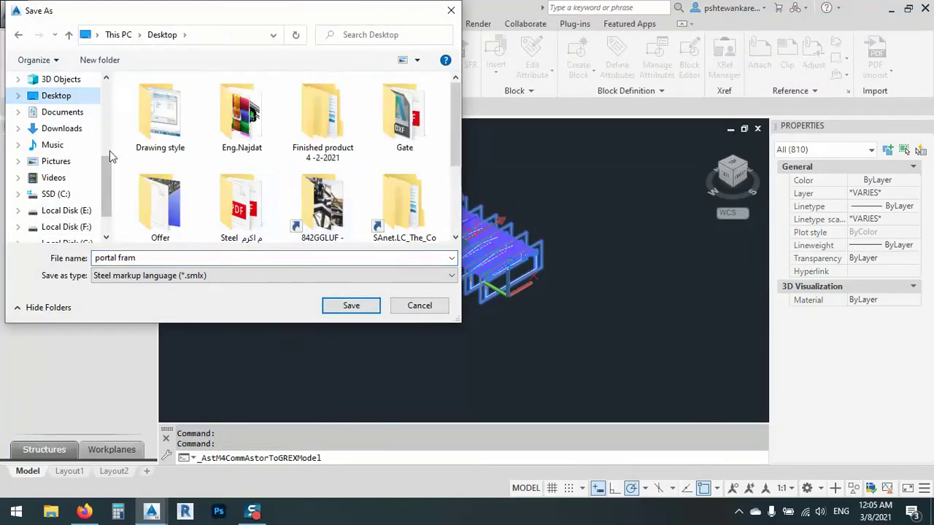
{"action": "left_click", "coordinate": [100, 60]}
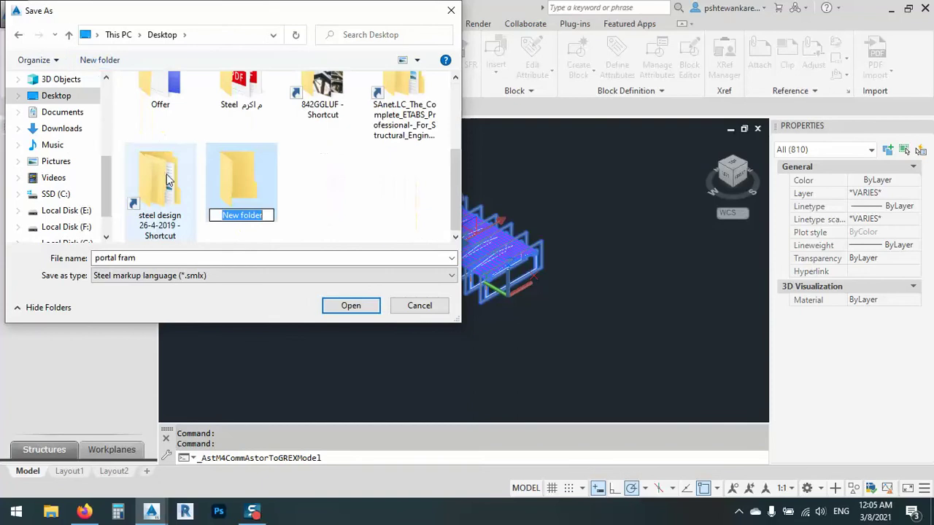
{"action": "double_click", "coordinate": [248, 194]}
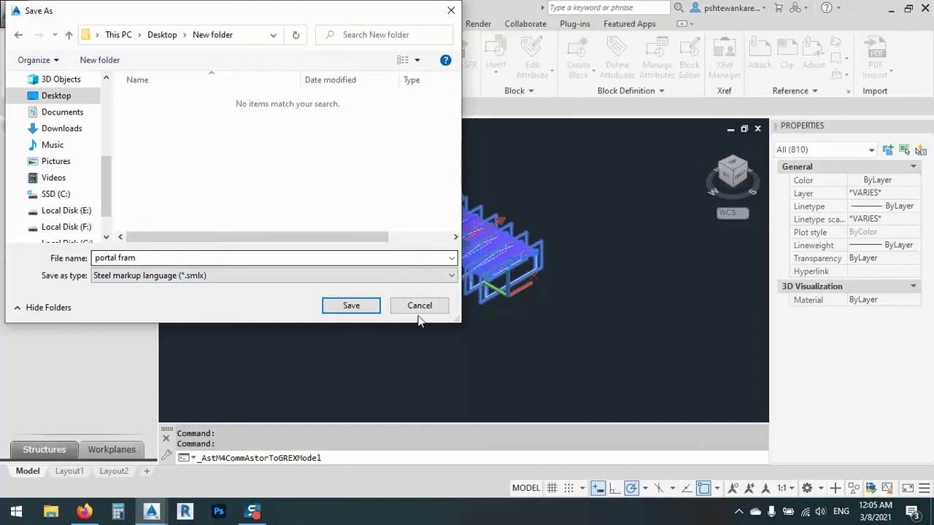
{"action": "left_click", "coordinate": [364, 312]}
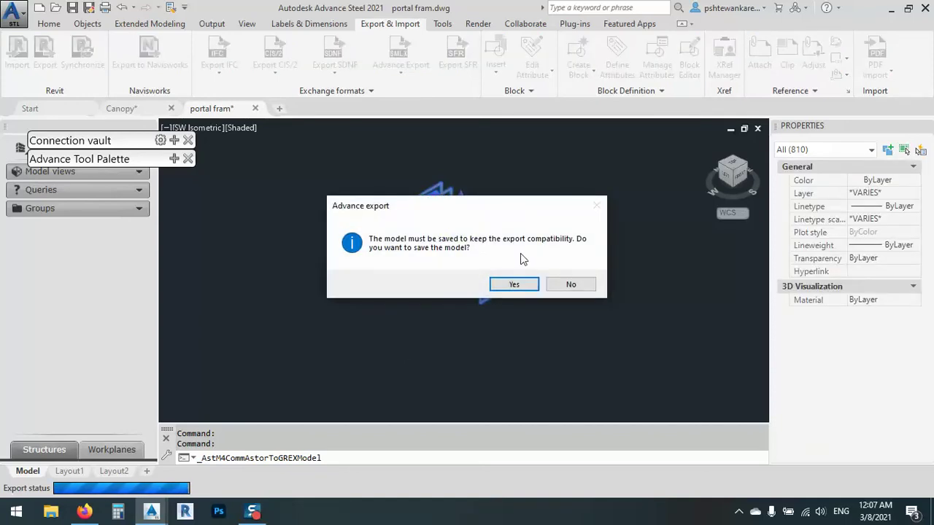
Confirm Yes to save the portal fram drawing so the SMLX export completes.
{"action": "left_click", "coordinate": [504, 285]}
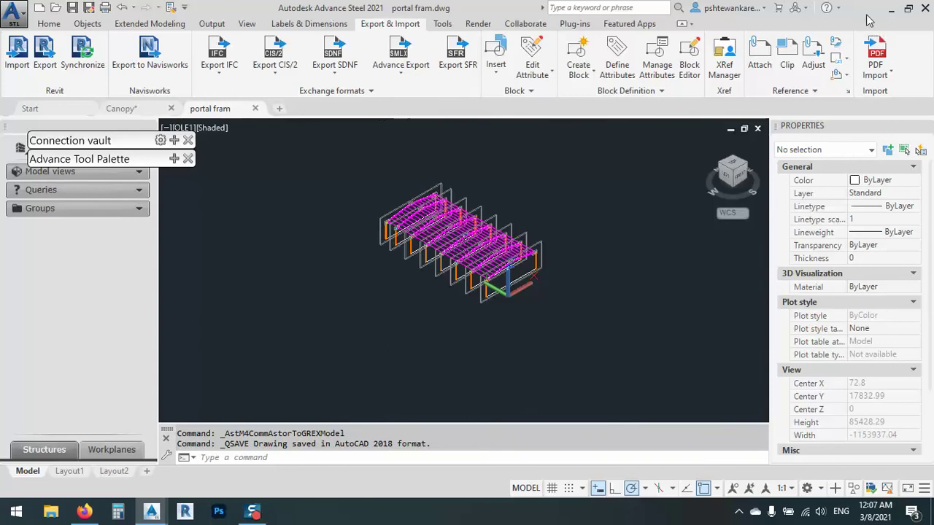
Check that portal fram.smlx (137 KB) is in the Desktop New folder, then return to Advance Steel.
{"action": "left_click", "coordinate": [892, 12]}
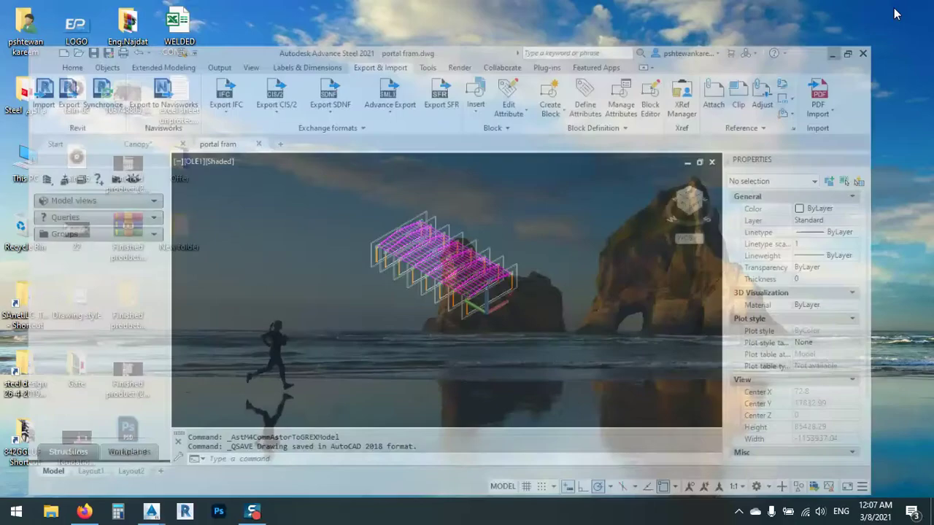
{"action": "double_click", "coordinate": [174, 247]}
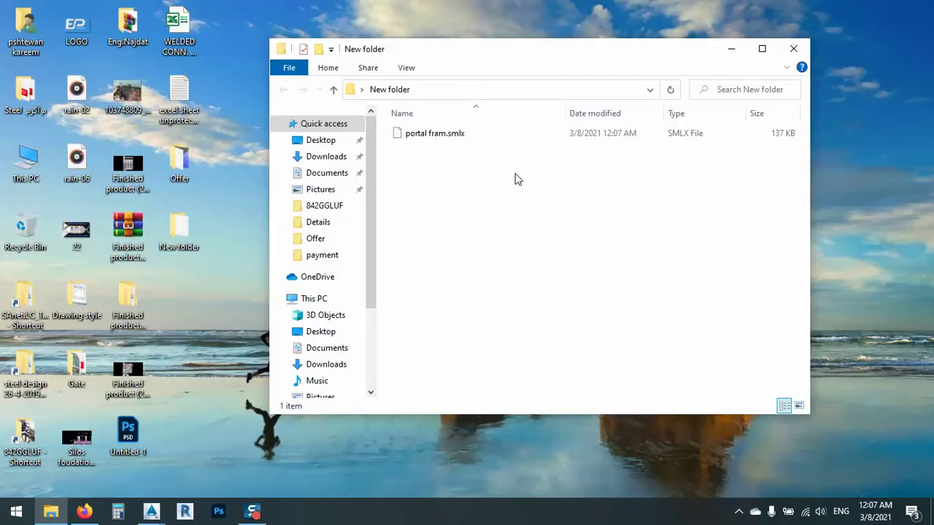
{"action": "left_click", "coordinate": [761, 50]}
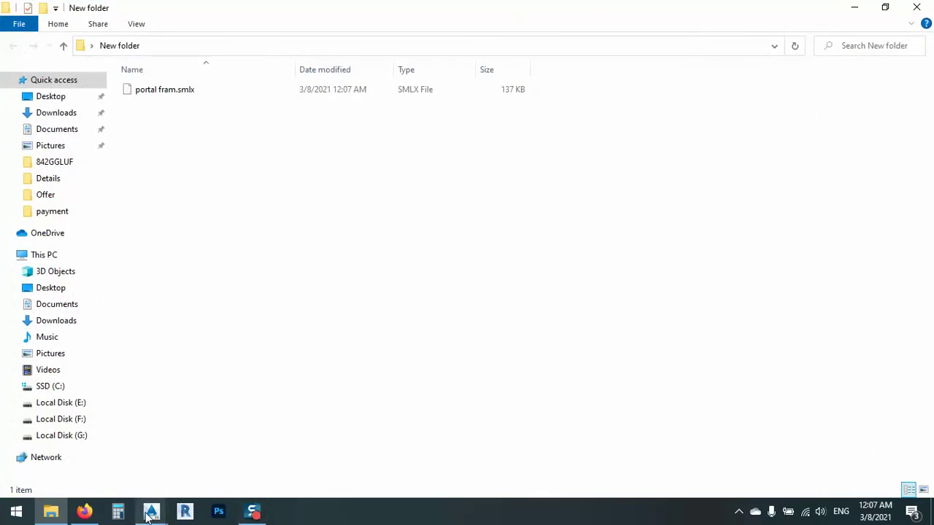
{"action": "mouse_move", "coordinate": [149, 516]}
{"action": "left_click", "coordinate": [186, 459]}
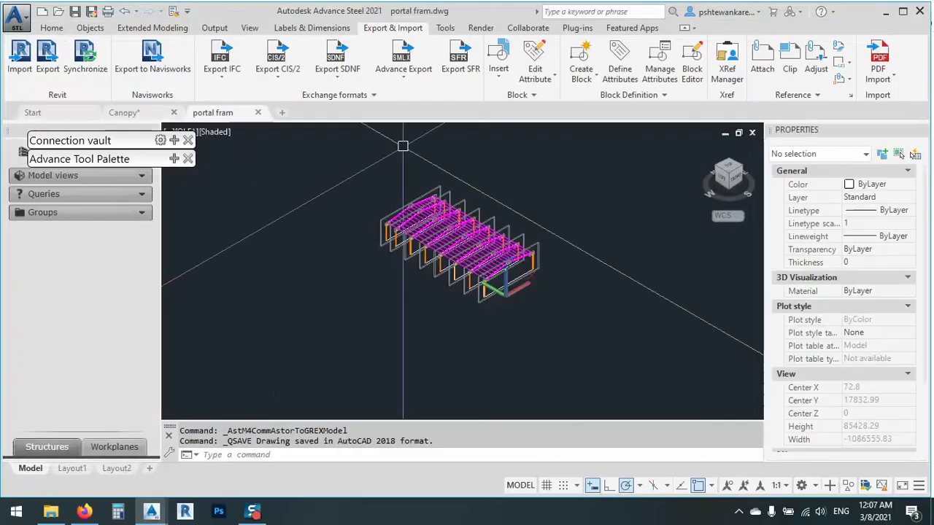
Create a new Drawing1 and Advance Import portal fram.smlx into it.
{"action": "left_click", "coordinate": [281, 113]}
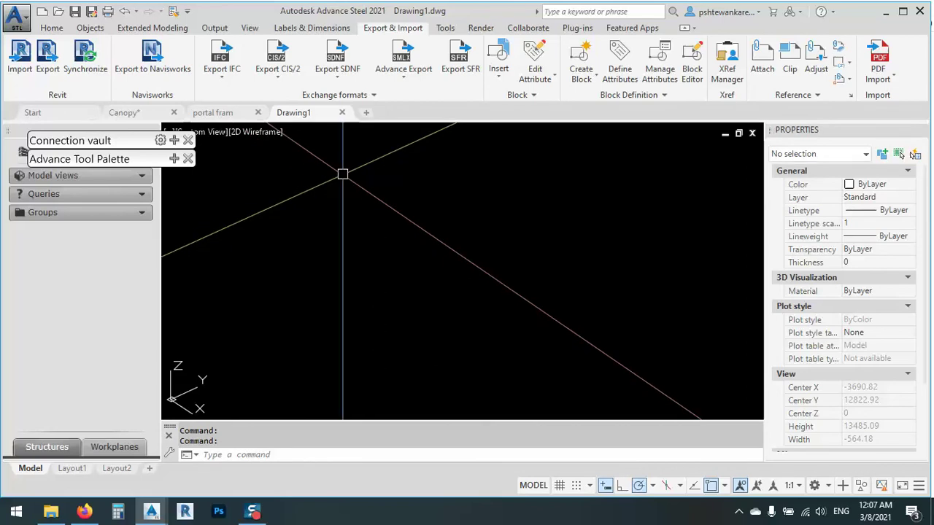
{"action": "left_click", "coordinate": [392, 81]}
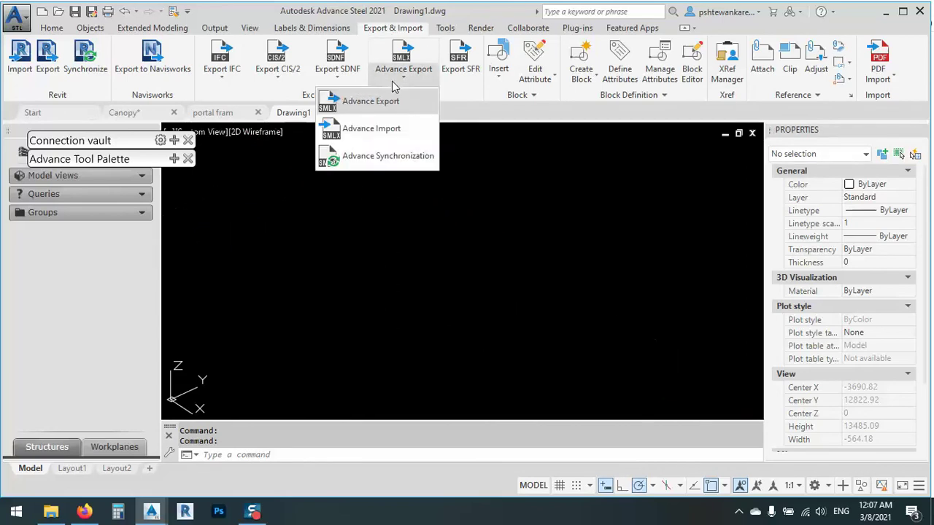
{"action": "left_click", "coordinate": [384, 133]}
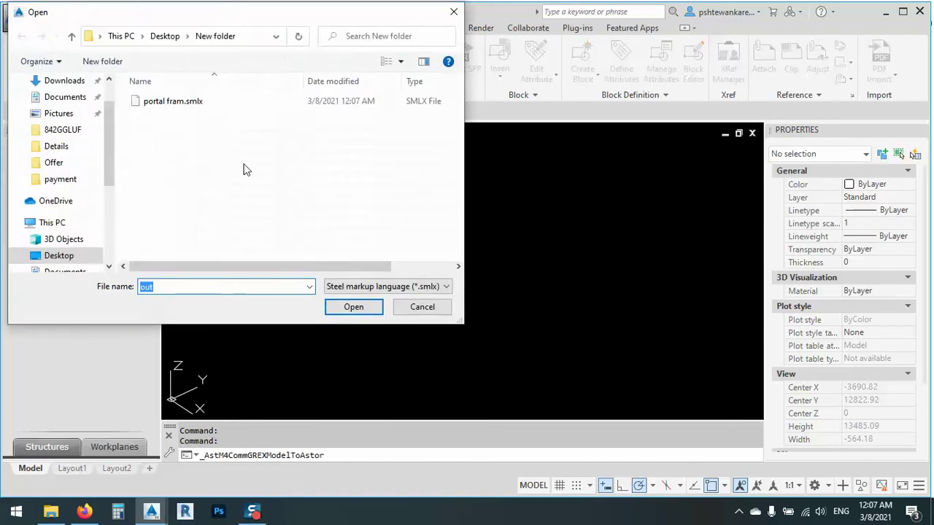
{"action": "double_click", "coordinate": [160, 106]}
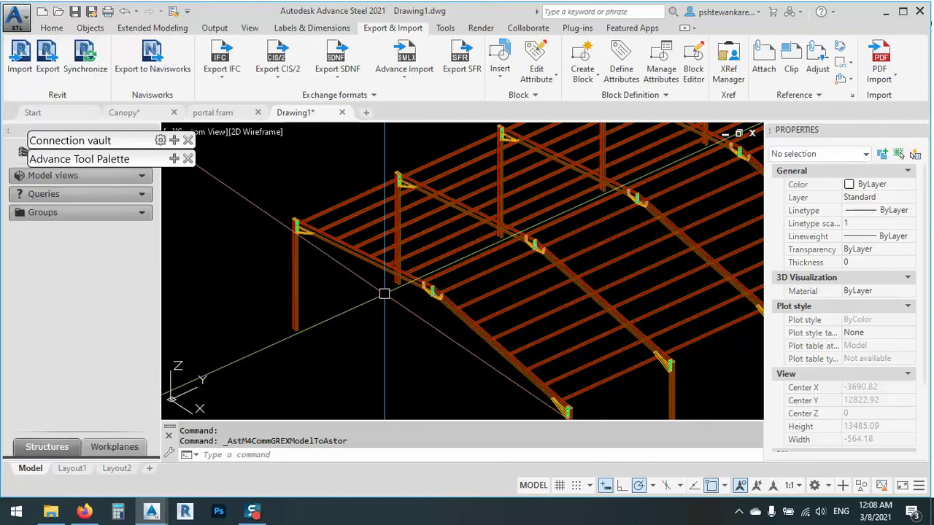
{"action": "scroll", "coordinate": [384, 294], "scroll_direction": "down", "scroll_amount": 3}
{"action": "middle_click_drag", "start_coordinate": [360, 223], "coordinate": [378, 297]}
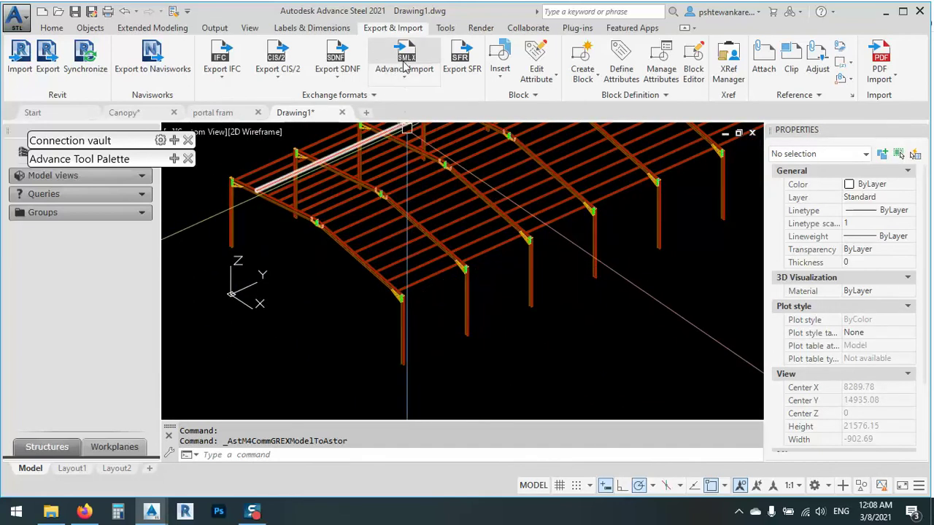
{"action": "scroll", "coordinate": [394, 277], "scroll_direction": "up", "scroll_amount": 5}
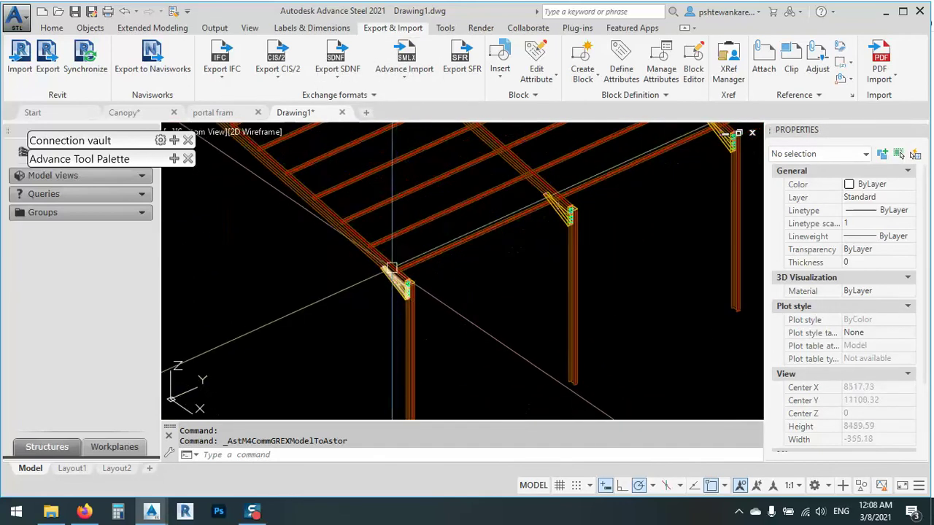
{"action": "scroll", "coordinate": [392, 268], "scroll_direction": "up", "scroll_amount": 3}
{"action": "left_click", "coordinate": [323, 319]}
{"action": "right_click", "coordinate": [326, 326]}
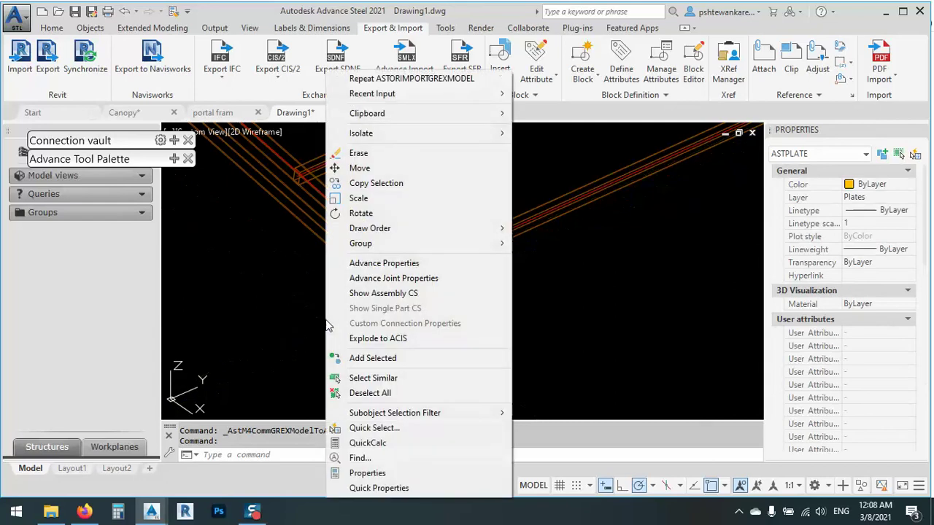
{"action": "left_click", "coordinate": [394, 264]}
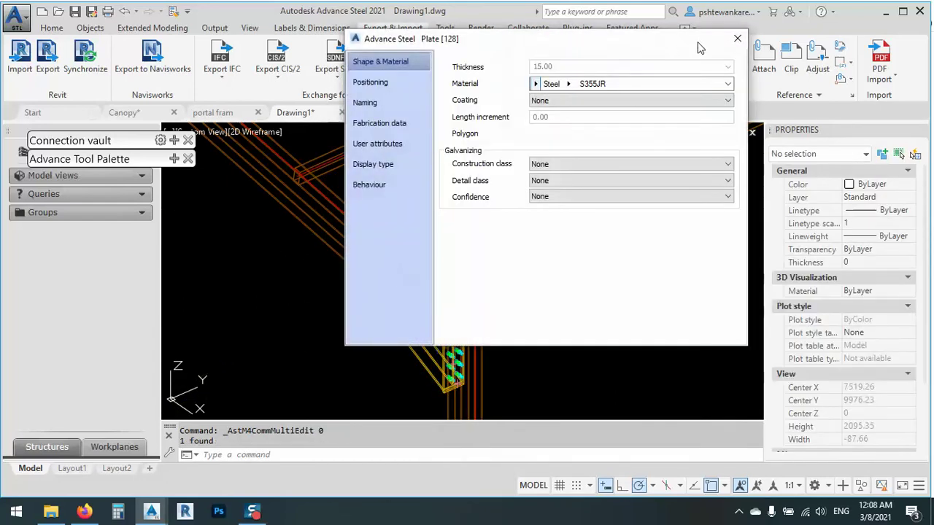
{"action": "left_click", "coordinate": [737, 38]}
{"action": "left_click", "coordinate": [409, 342]}
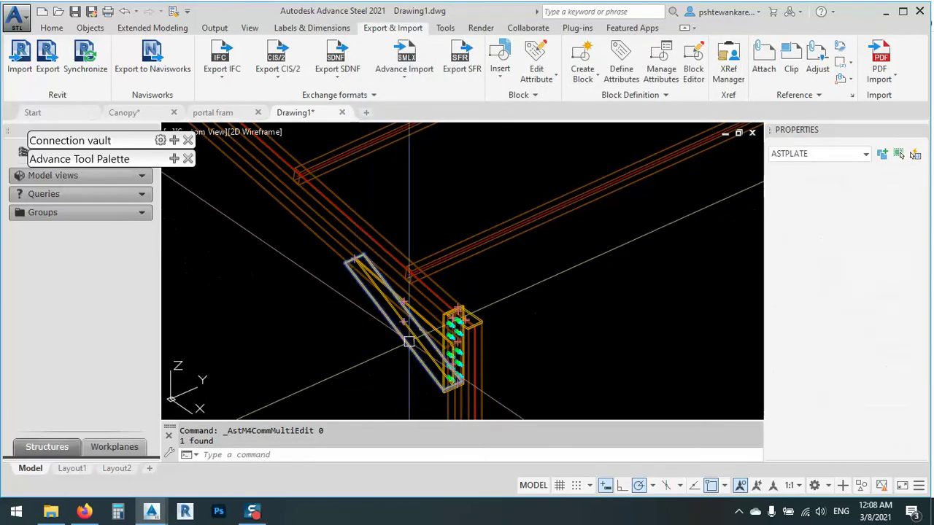
{"action": "right_click", "coordinate": [409, 341]}
{"action": "left_click", "coordinate": [433, 279]}
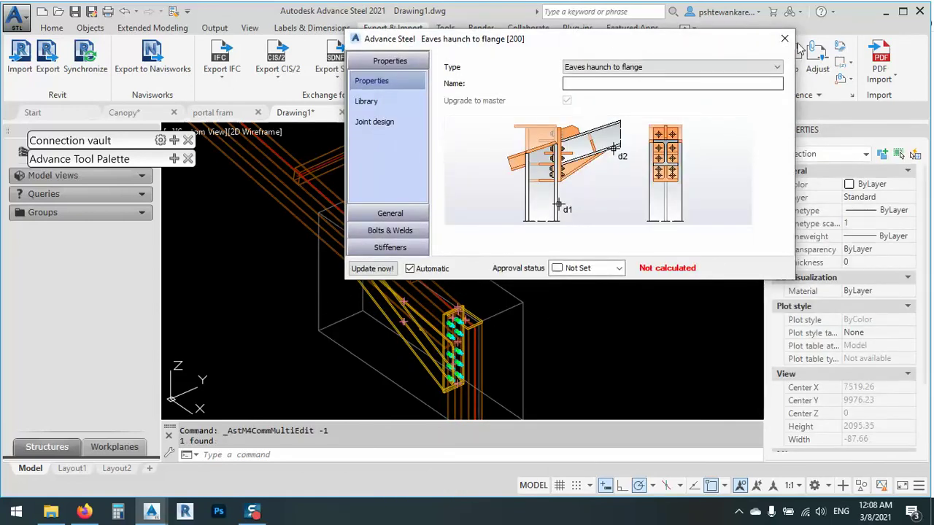
{"action": "left_click", "coordinate": [784, 38]}
{"action": "scroll", "coordinate": [514, 281], "scroll_direction": "down", "scroll_amount": 5}
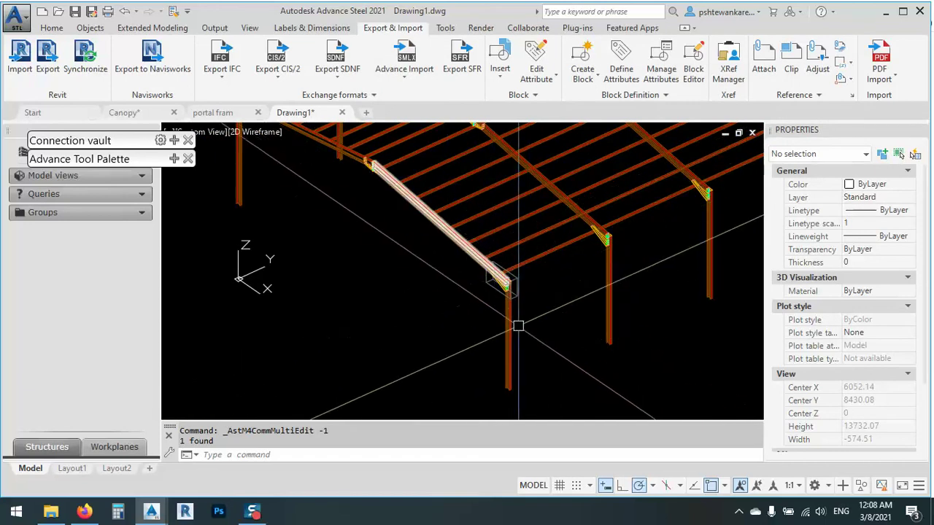
{"action": "scroll", "coordinate": [517, 326], "scroll_direction": "up", "scroll_amount": 8}
{"action": "scroll", "coordinate": [571, 343], "scroll_direction": "down", "scroll_amount": 4}
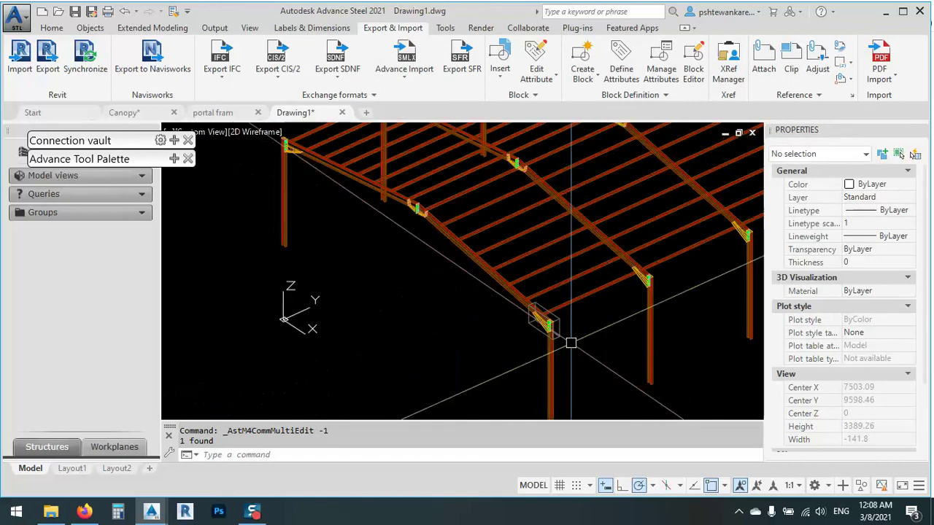
{"action": "scroll", "coordinate": [387, 301], "scroll_direction": "down", "scroll_amount": 4}
{"action": "scroll", "coordinate": [674, 186], "scroll_direction": "down", "scroll_amount": 3}
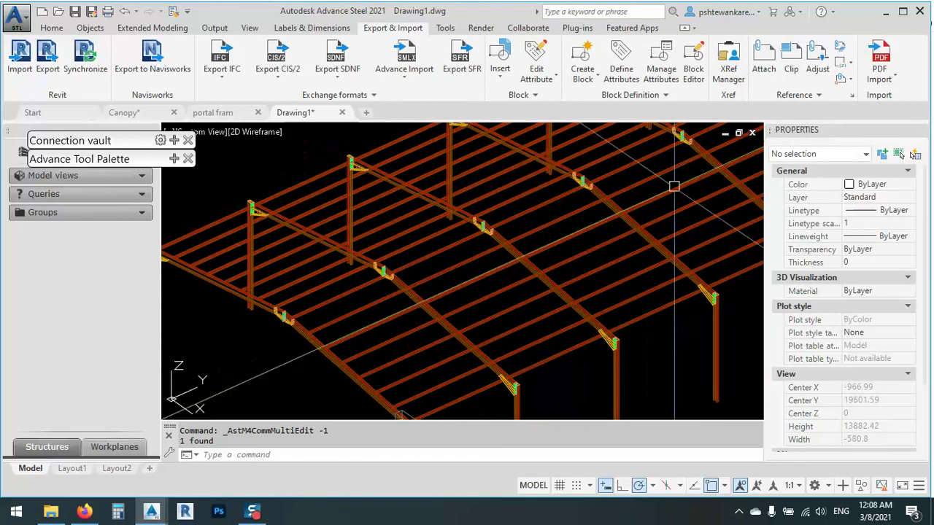
{"action": "scroll", "coordinate": [486, 277], "scroll_direction": "down", "scroll_amount": 5}
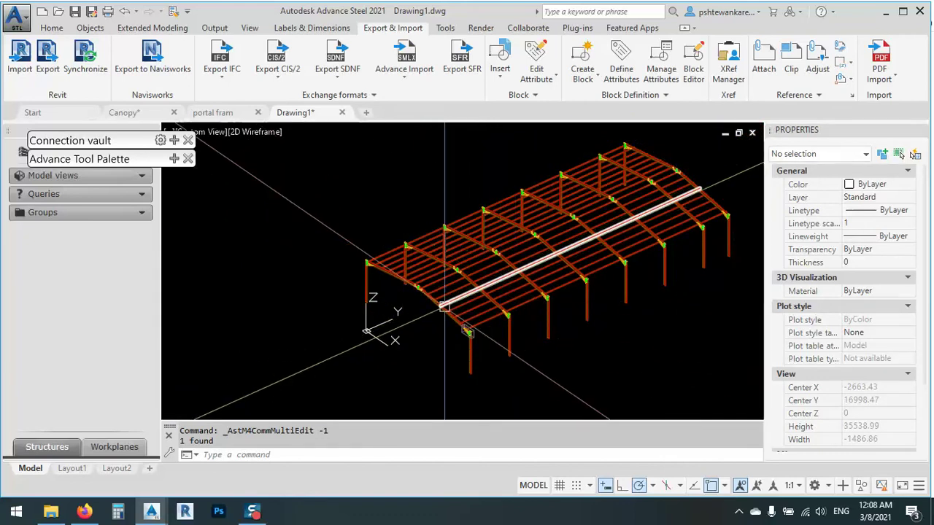
{"action": "scroll", "coordinate": [474, 327], "scroll_direction": "up", "scroll_amount": 5}
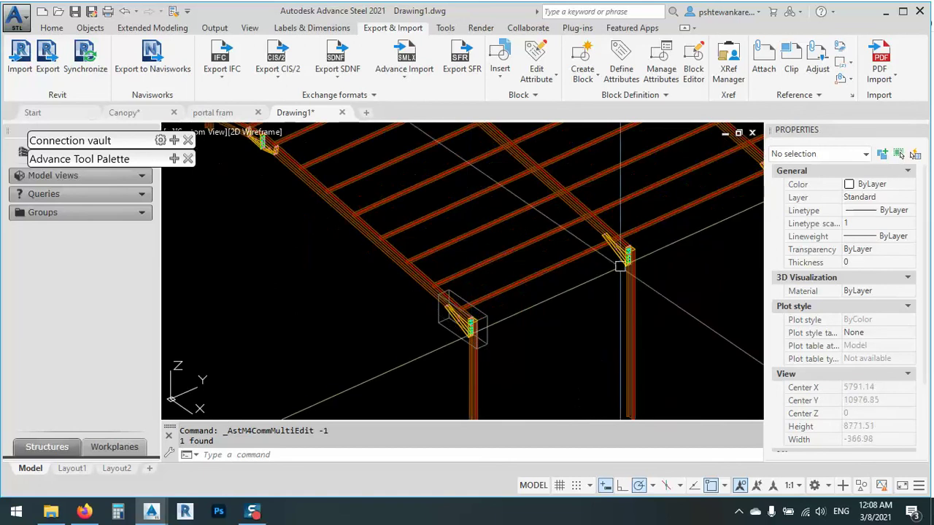
{"action": "scroll", "coordinate": [620, 266], "scroll_direction": "up", "scroll_amount": 6}
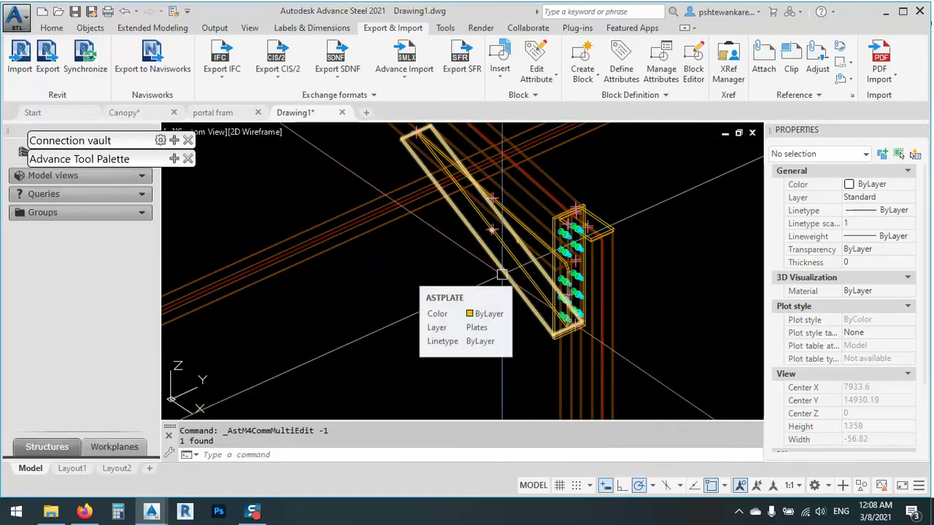
{"action": "left_click", "coordinate": [511, 281]}
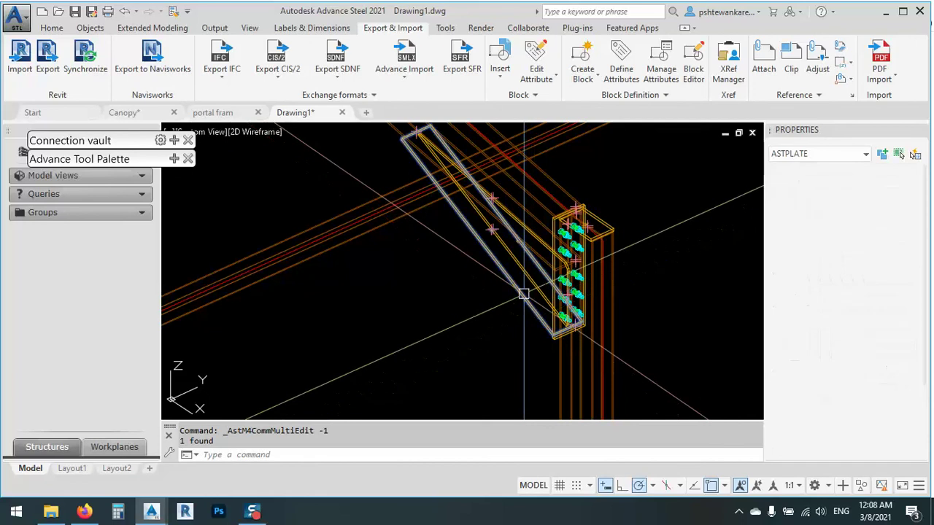
{"action": "right_click", "coordinate": [450, 312]}
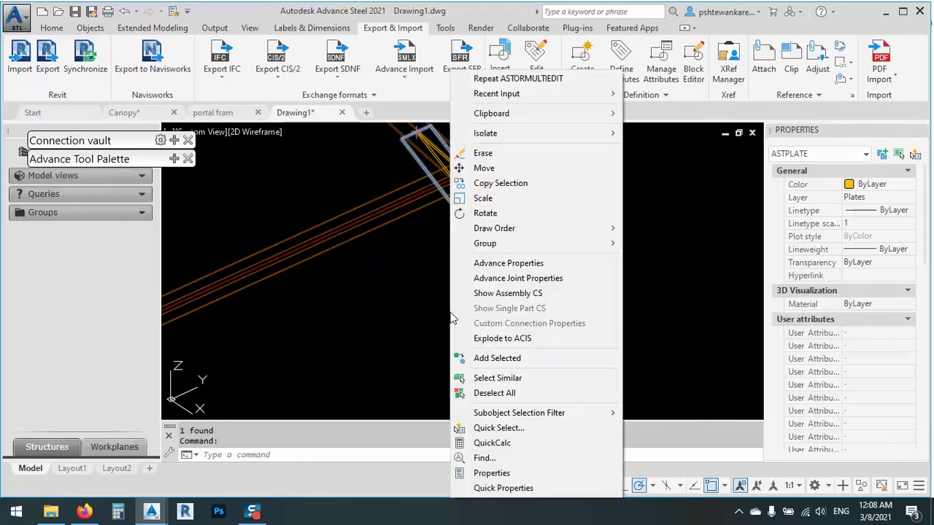
{"action": "left_click", "coordinate": [511, 273]}
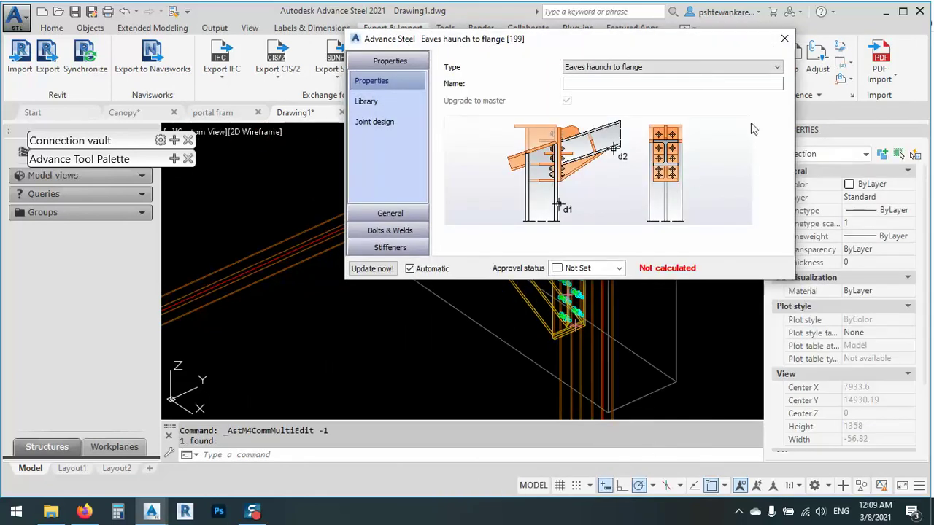
{"action": "left_click", "coordinate": [784, 38]}
{"action": "scroll", "coordinate": [554, 343], "scroll_direction": "down", "scroll_amount": 3}
{"action": "scroll", "coordinate": [554, 343], "scroll_direction": "down", "scroll_amount": 5}
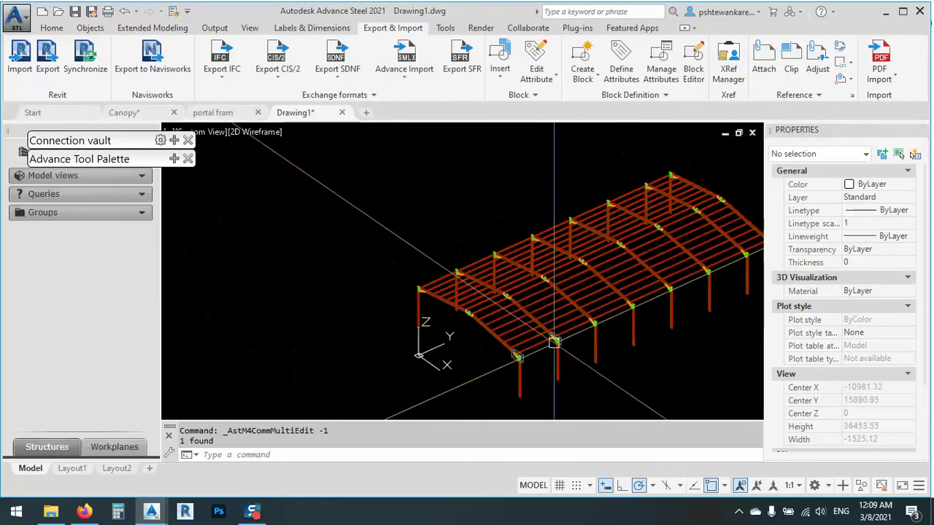
{"action": "scroll", "coordinate": [512, 338], "scroll_direction": "up", "scroll_amount": 8}
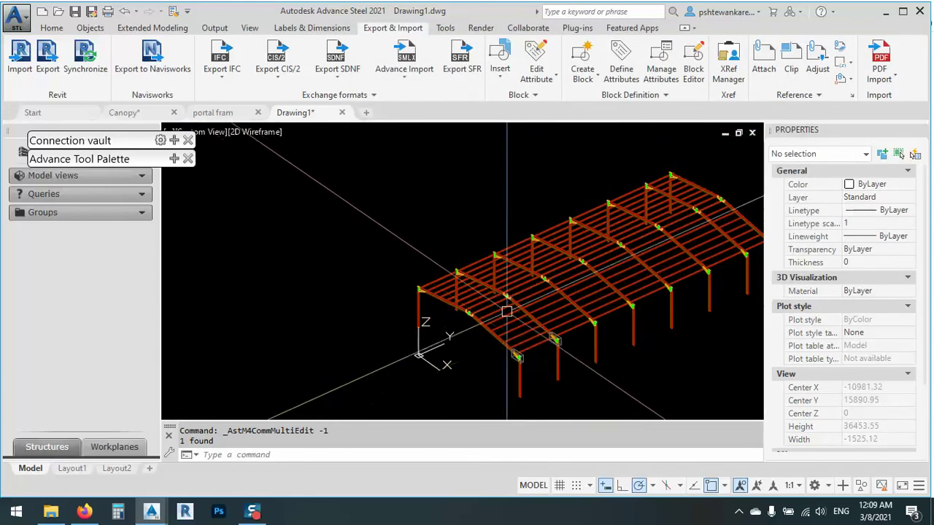
{"action": "scroll", "coordinate": [433, 281], "scroll_direction": "up", "scroll_amount": 6}
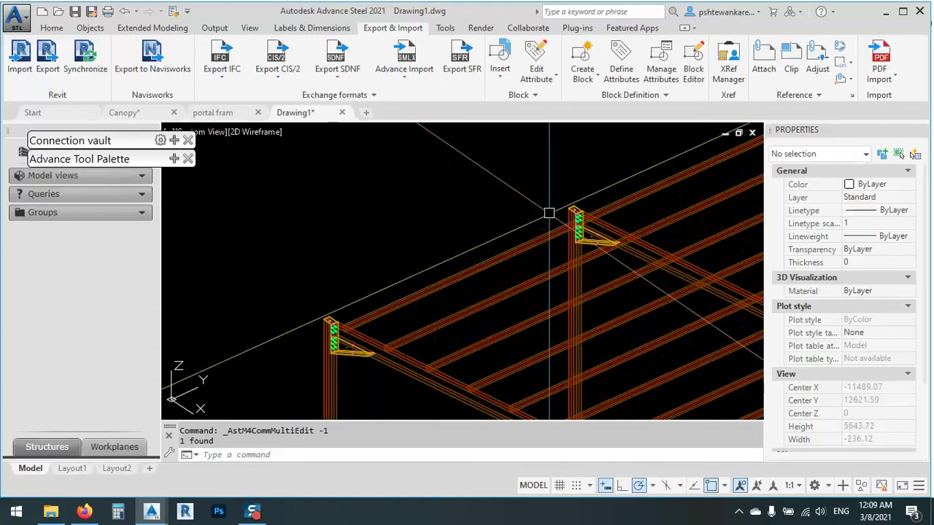